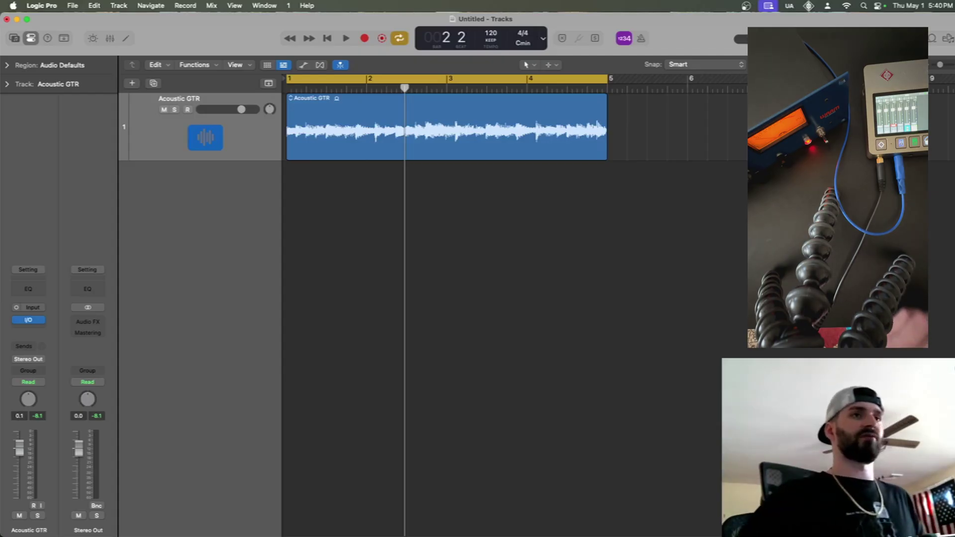
- Launch Neumann MT 48 Remote Control from the Dock alongside the Acoustic GTR project
{"action": "mouse_move", "coordinate": [696, 531]}
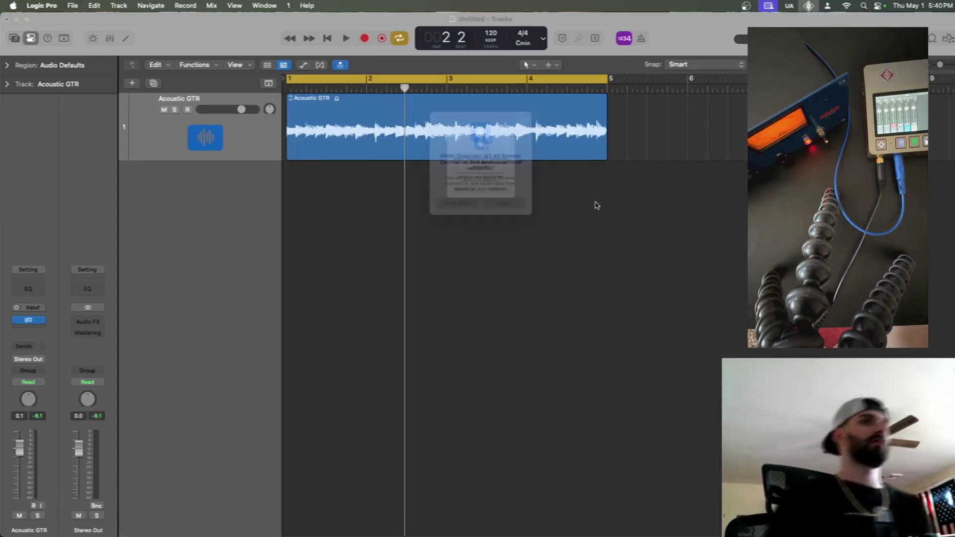
- Allow local network access so the app reaches the MIX3 mixer, then bring up MENU
{"action": "left_click", "coordinate": [509, 214]}
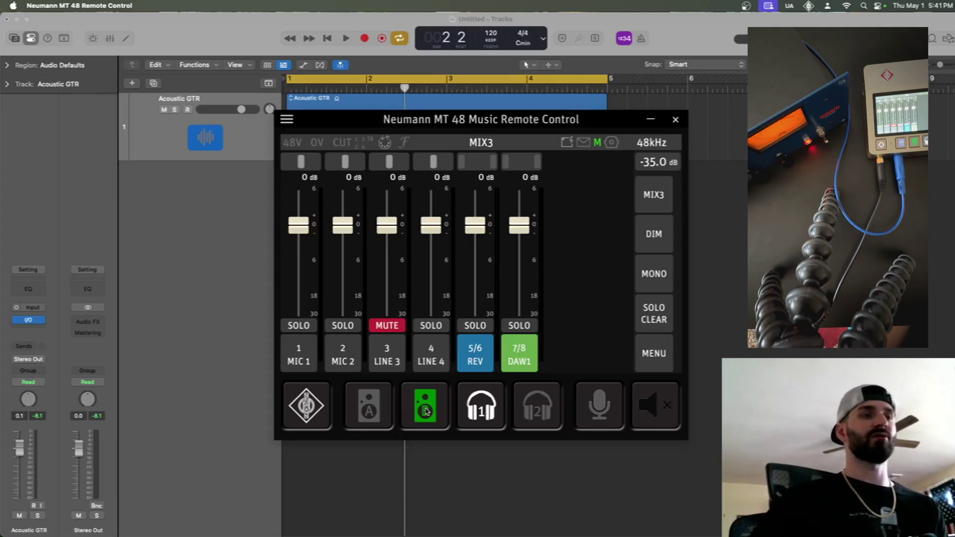
{"action": "left_click", "coordinate": [662, 356]}
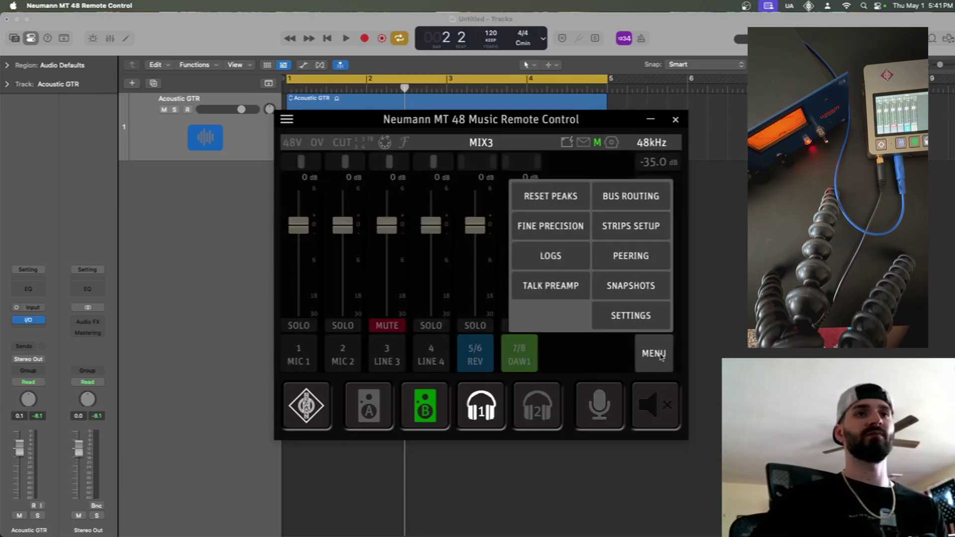
- Set Direct Routing for Line Out 3/4 to USB 3-4 in Settings > USB I/O, then return to the mixer
{"action": "left_click", "coordinate": [639, 321]}
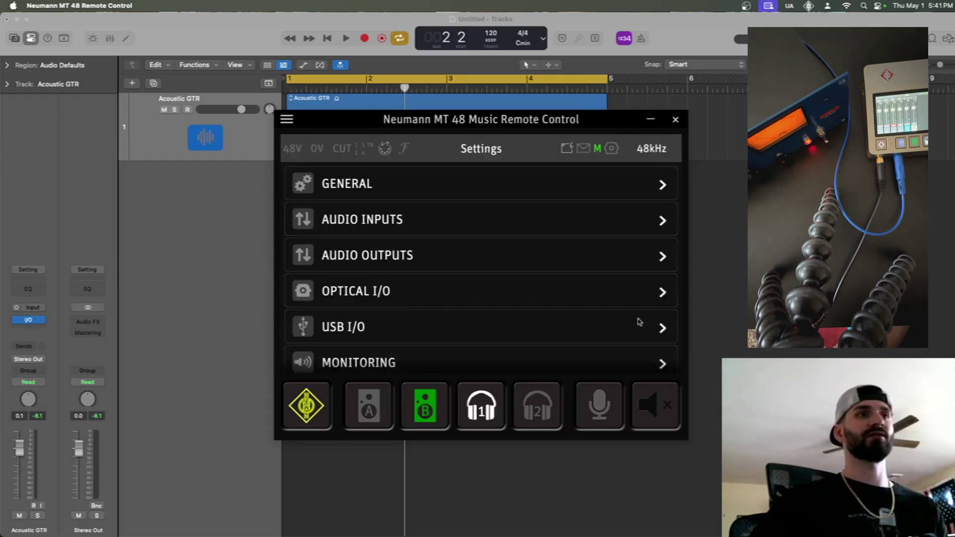
{"action": "left_click", "coordinate": [565, 324]}
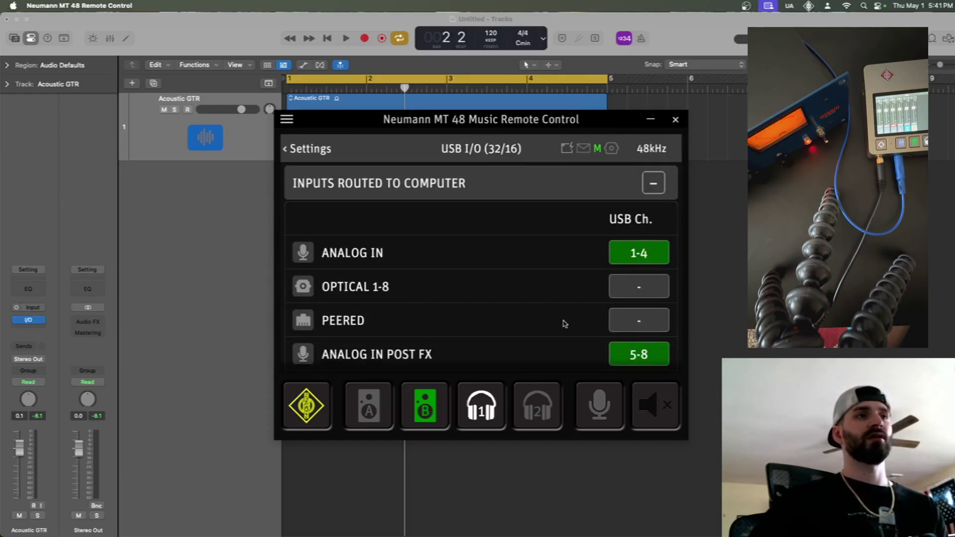
{"action": "scroll", "coordinate": [565, 323], "scroll_direction": "down", "scroll_amount": 5}
{"action": "scroll", "coordinate": [565, 324], "scroll_direction": "down", "scroll_amount": 8}
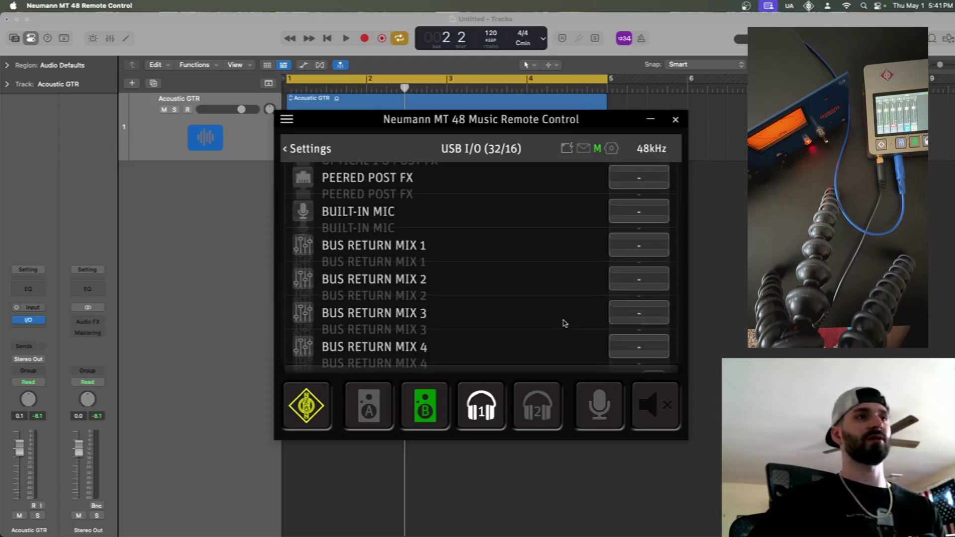
{"action": "scroll", "coordinate": [565, 324], "scroll_direction": "down", "scroll_amount": 6}
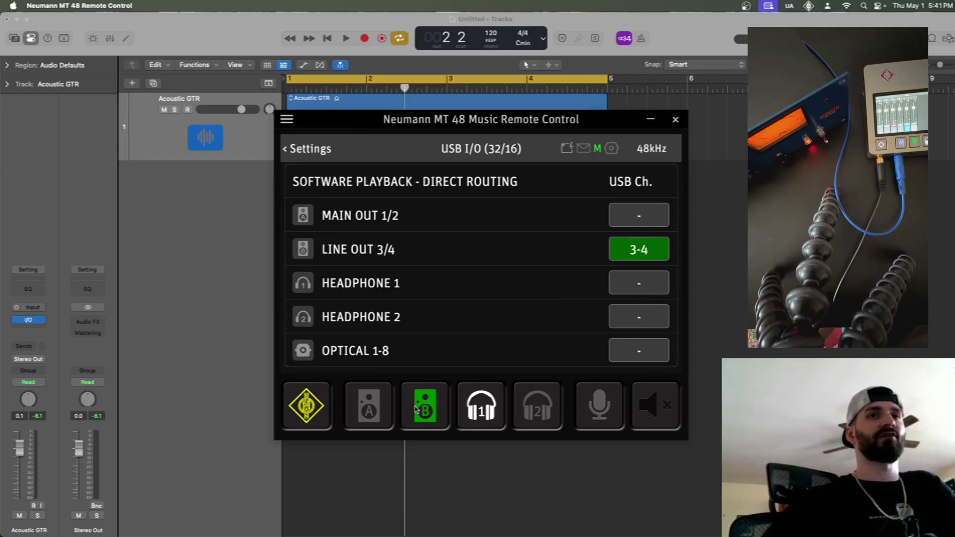
{"action": "left_click", "coordinate": [630, 253]}
{"action": "left_click", "coordinate": [630, 254]}
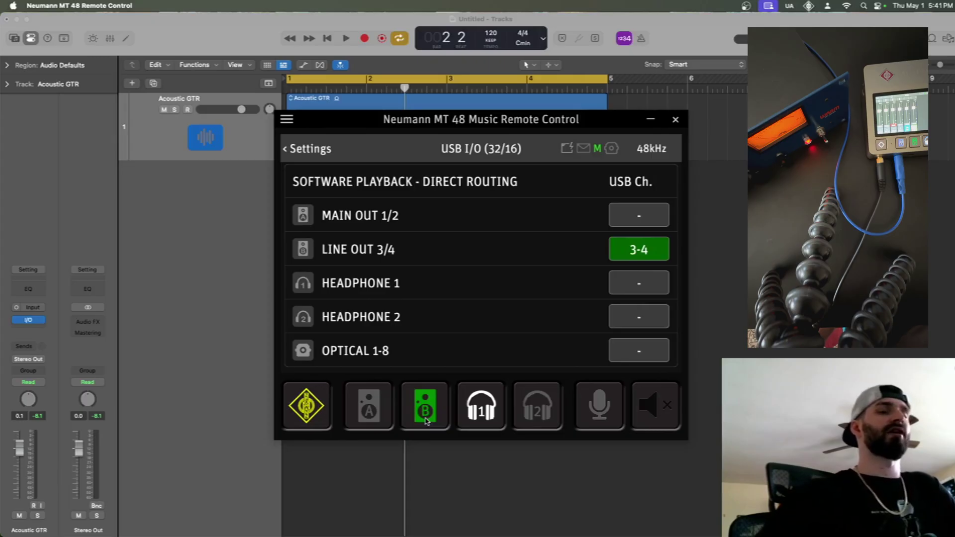
{"action": "left_click", "coordinate": [323, 422]}
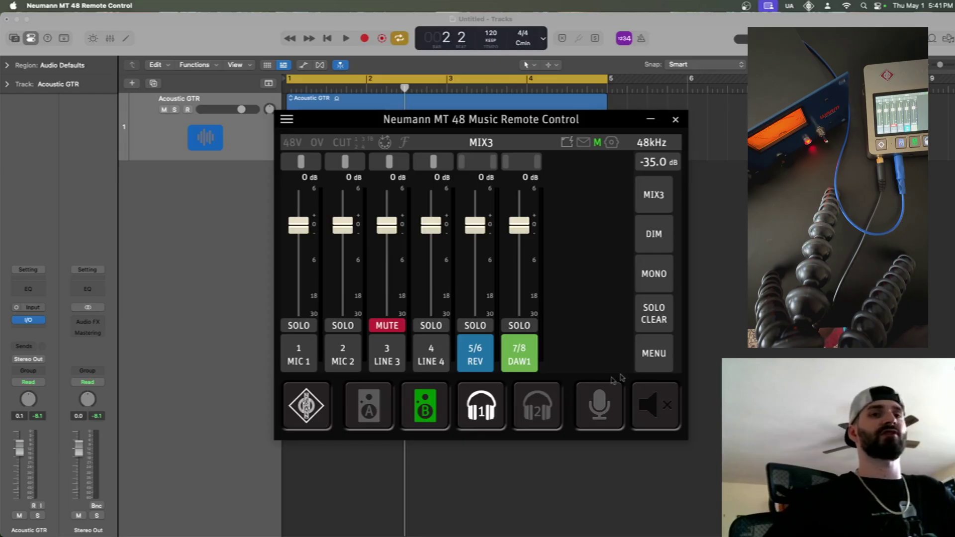
{"action": "left_click", "coordinate": [649, 356]}
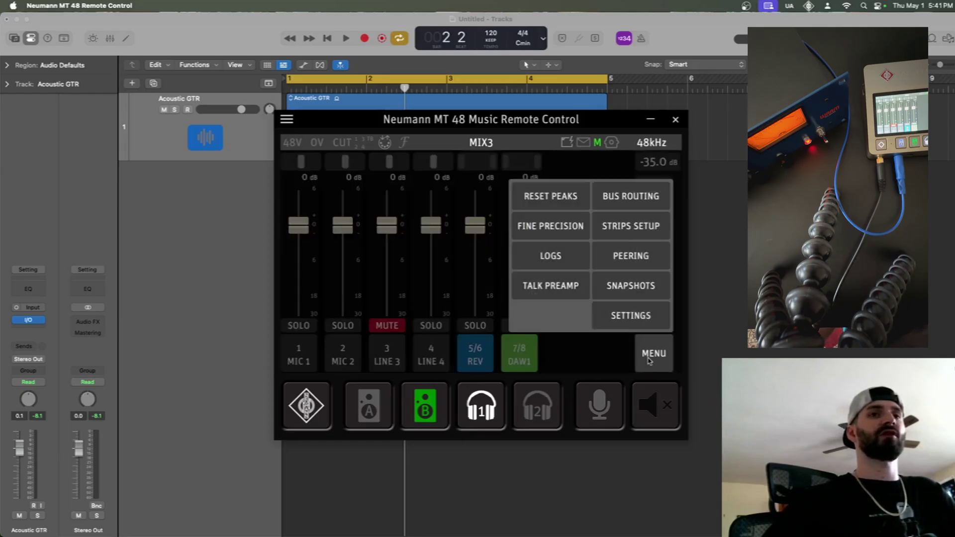
{"action": "left_click", "coordinate": [638, 197]}
{"action": "scroll", "coordinate": [516, 269], "scroll_direction": "down", "scroll_amount": 3}
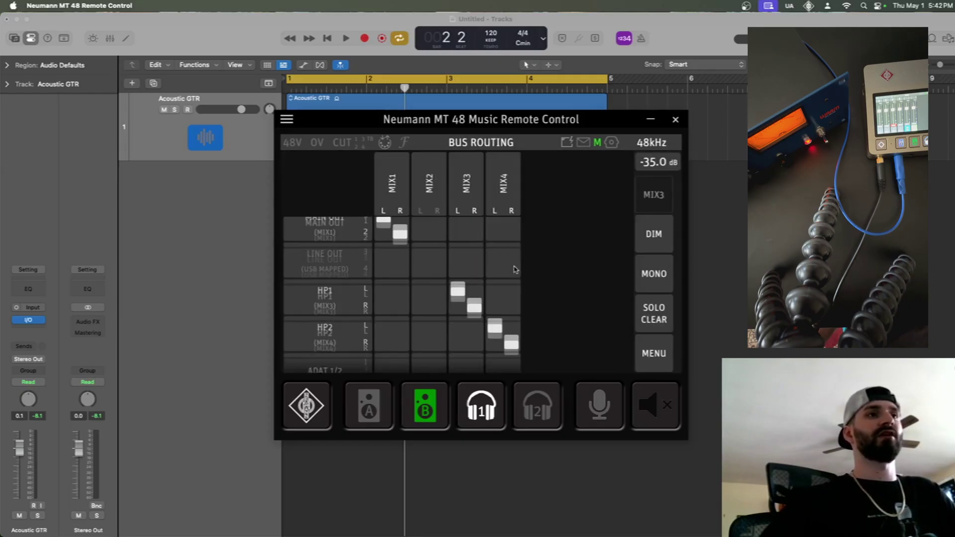
{"action": "scroll", "coordinate": [517, 268], "scroll_direction": "up", "scroll_amount": 3}
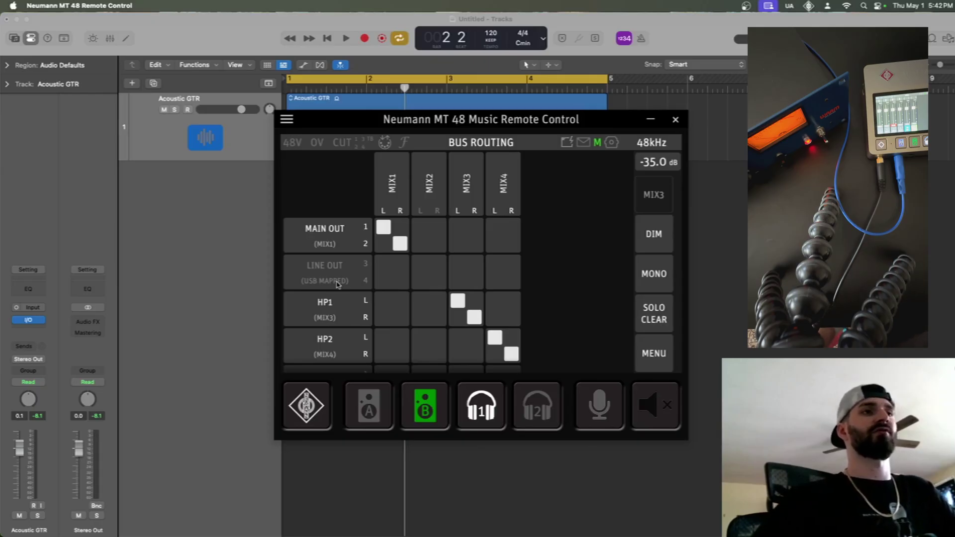
{"action": "left_click", "coordinate": [322, 417]}
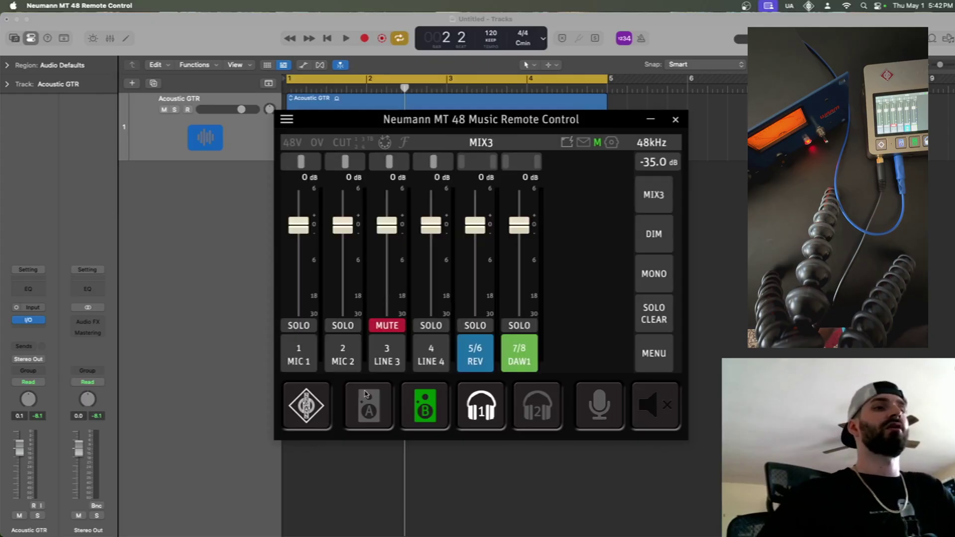
{"action": "left_click", "coordinate": [388, 368]}
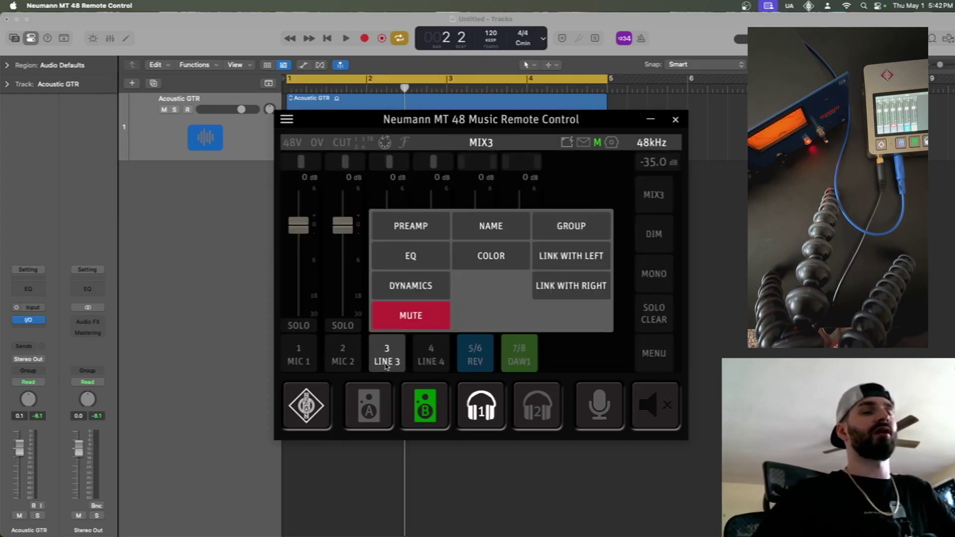
{"action": "left_click", "coordinate": [561, 361]}
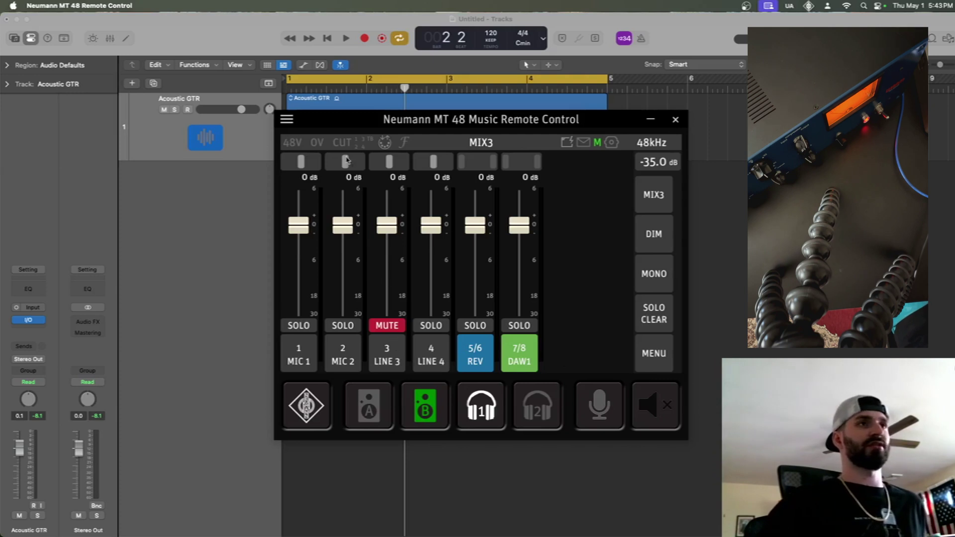
- Back in Logic Pro, remove the existing I/O plug-in from the Acoustic GTR insert slot
{"action": "left_click", "coordinate": [650, 119]}
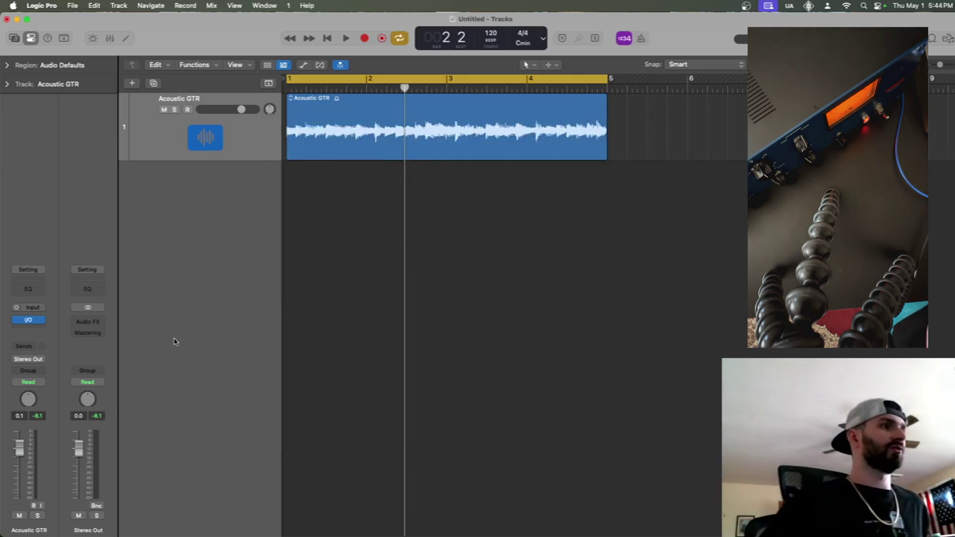
{"action": "left_click", "coordinate": [28, 321]}
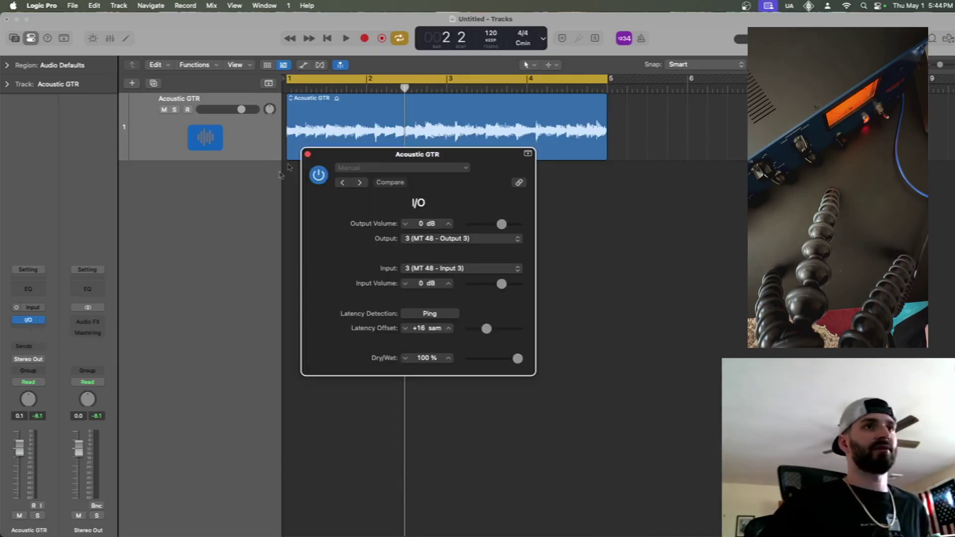
{"action": "left_click", "coordinate": [307, 155]}
{"action": "left_click", "coordinate": [44, 322]}
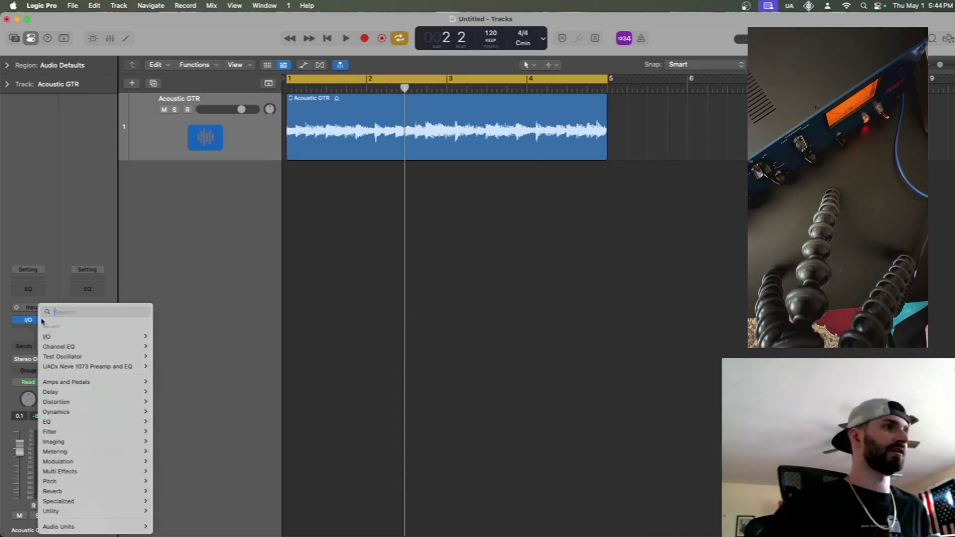
{"action": "left_click", "coordinate": [42, 321]}
{"action": "left_click", "coordinate": [42, 321]}
{"action": "left_click", "coordinate": [56, 310]}
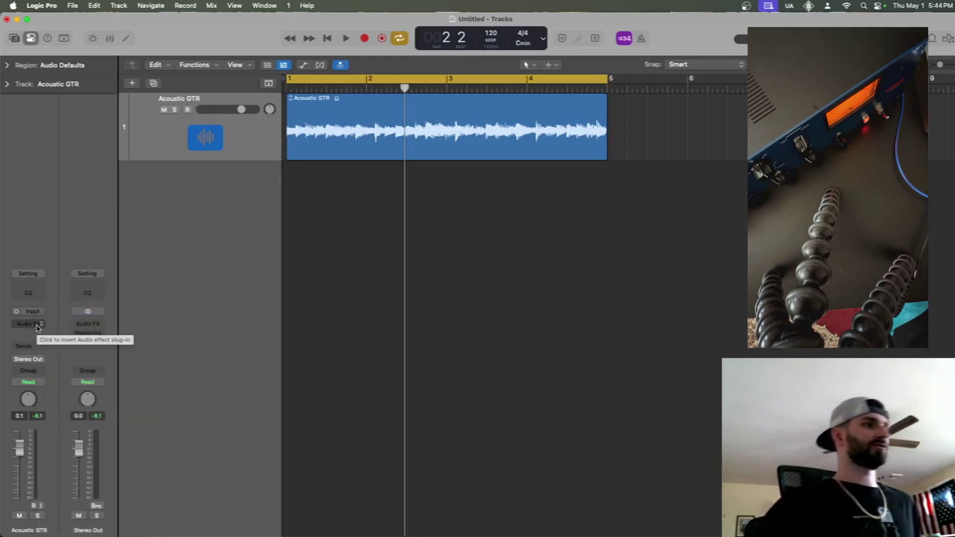
- Insert a mono I/O plug-in from the Audio FX list on the Acoustic GTR channel
{"action": "left_click", "coordinate": [38, 326]}
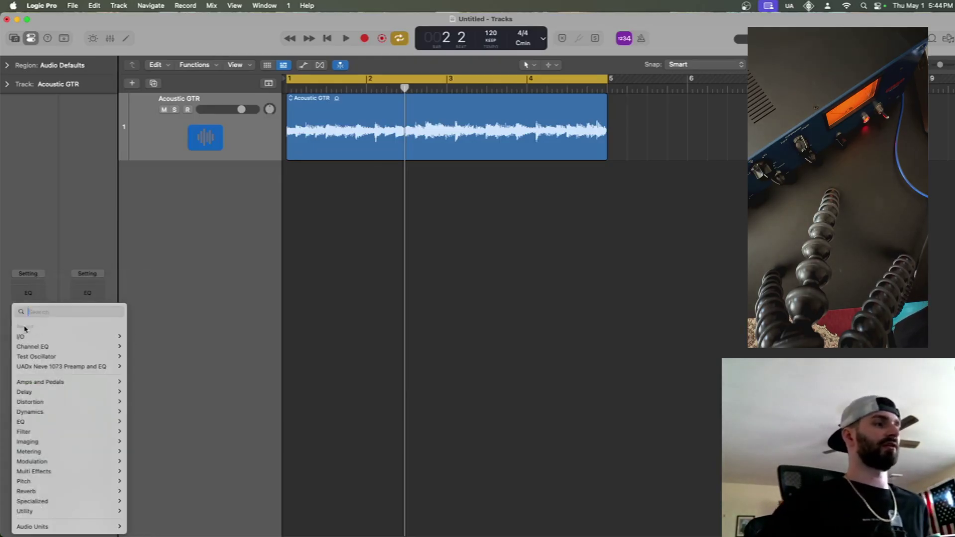
{"action": "mouse_move", "coordinate": [29, 337]}
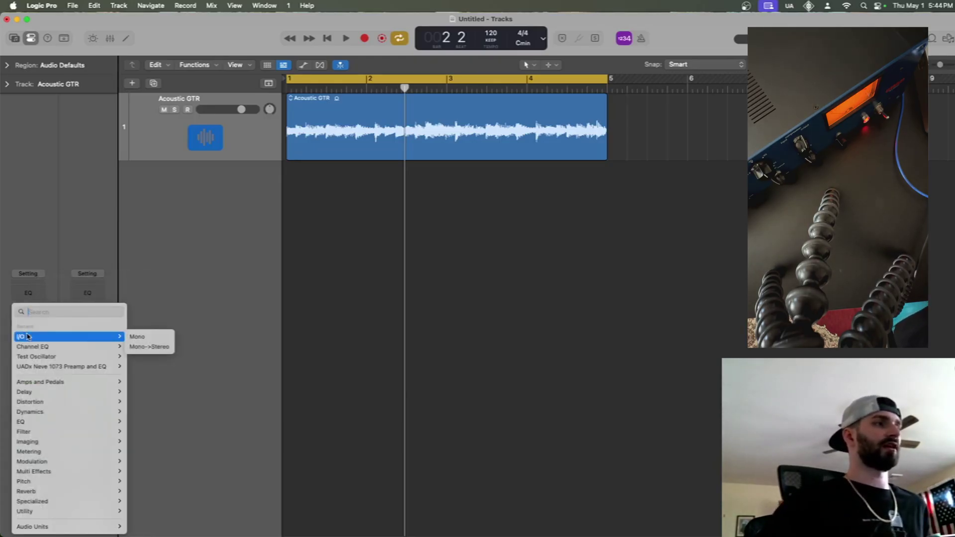
{"action": "left_click", "coordinate": [158, 338]}
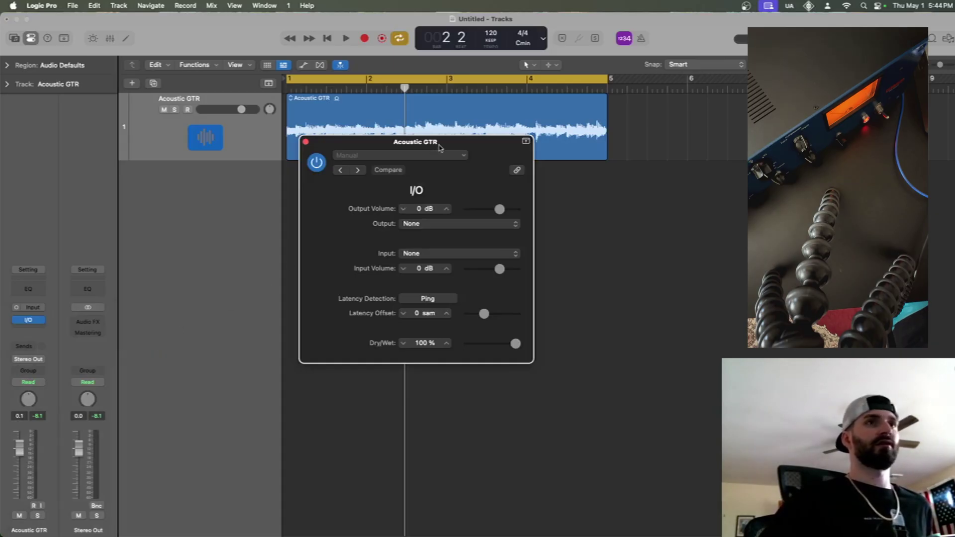
- Route the I/O plug-in to MT 48 Output 3 and from Input 3, then ping for a +15-sample offset
{"action": "left_click_drag", "start_coordinate": [439, 147], "coordinate": [447, 182]}
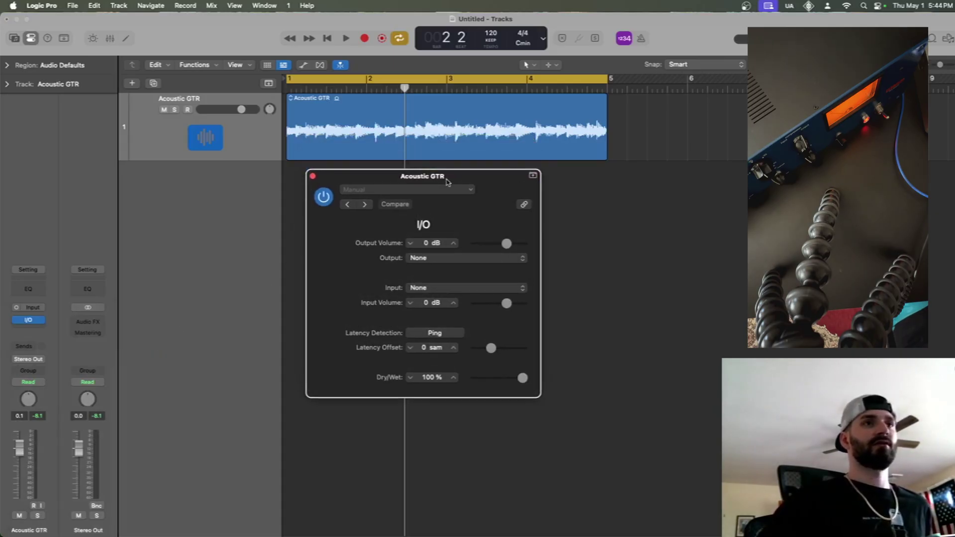
{"action": "left_click", "coordinate": [475, 259]}
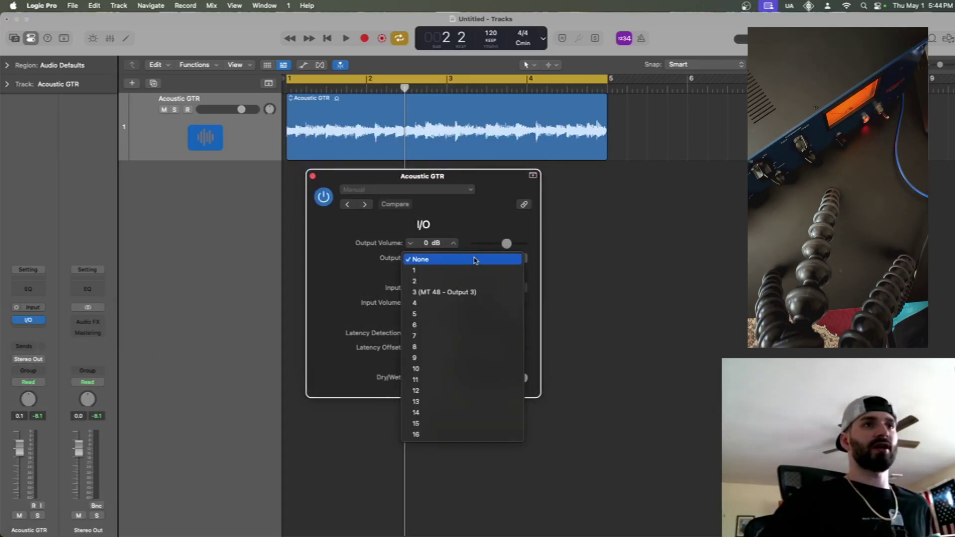
{"action": "left_click", "coordinate": [488, 298]}
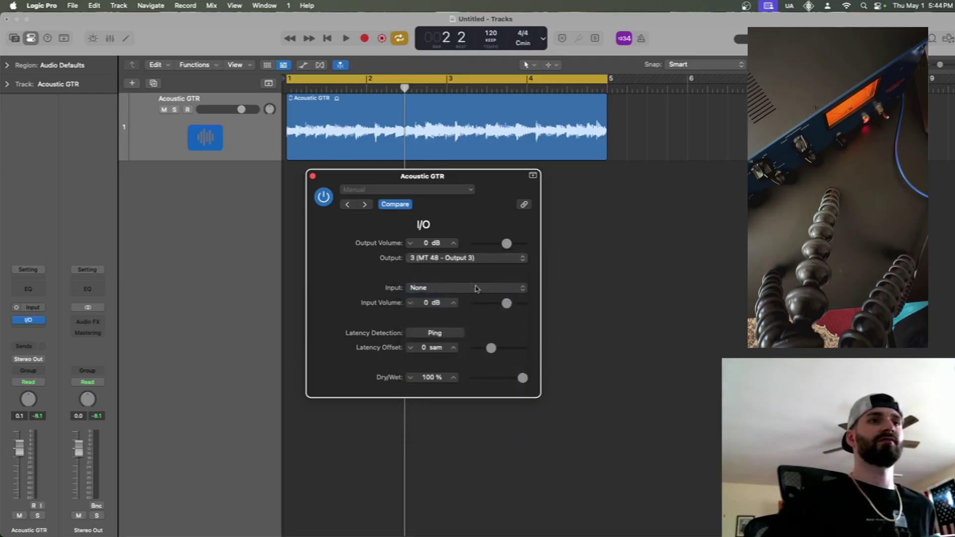
{"action": "left_click", "coordinate": [470, 286]}
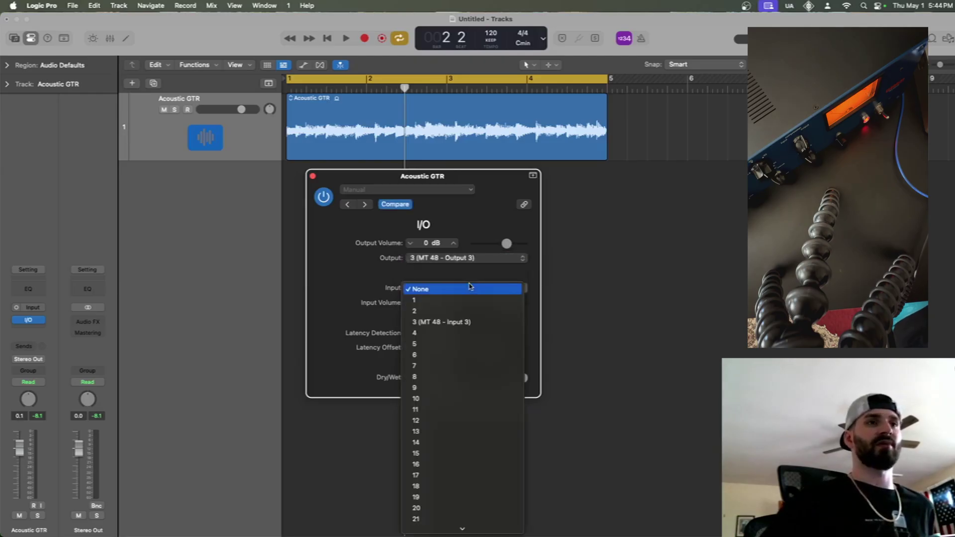
{"action": "left_click", "coordinate": [483, 320]}
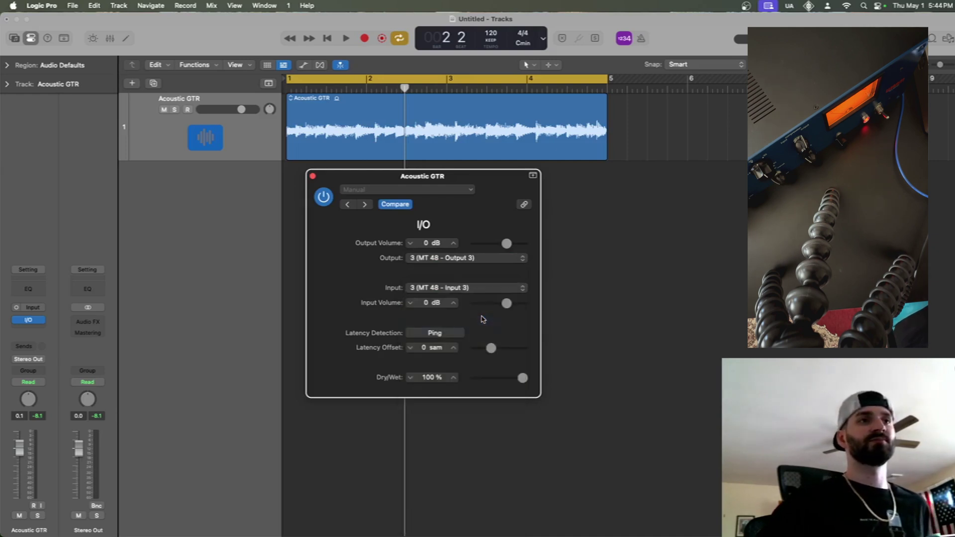
{"action": "left_click", "coordinate": [438, 335]}
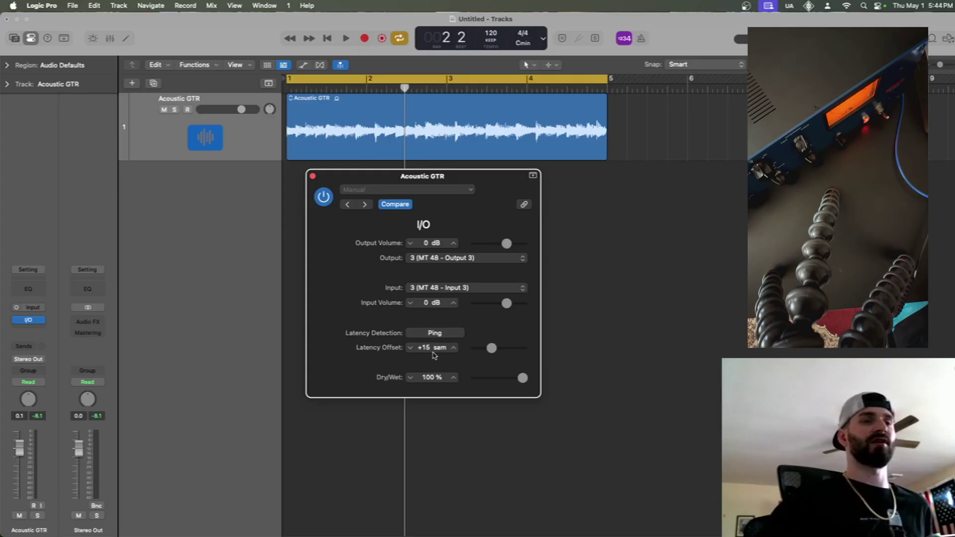
{"action": "left_click_drag", "start_coordinate": [471, 182], "coordinate": [609, 176]}
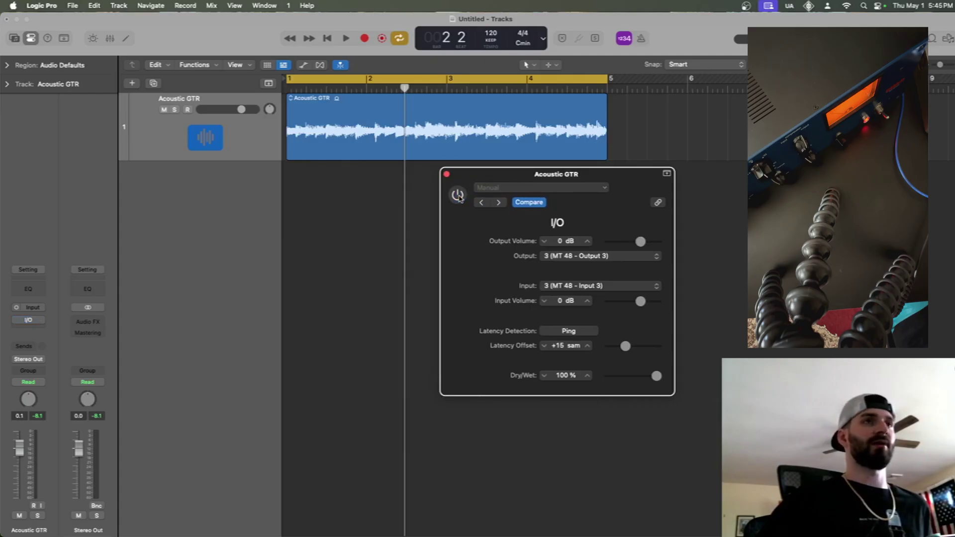
- Start playback of the Acoustic GTR loop and switch the I/O plug-in back on
{"action": "left_click", "coordinate": [379, 200]}
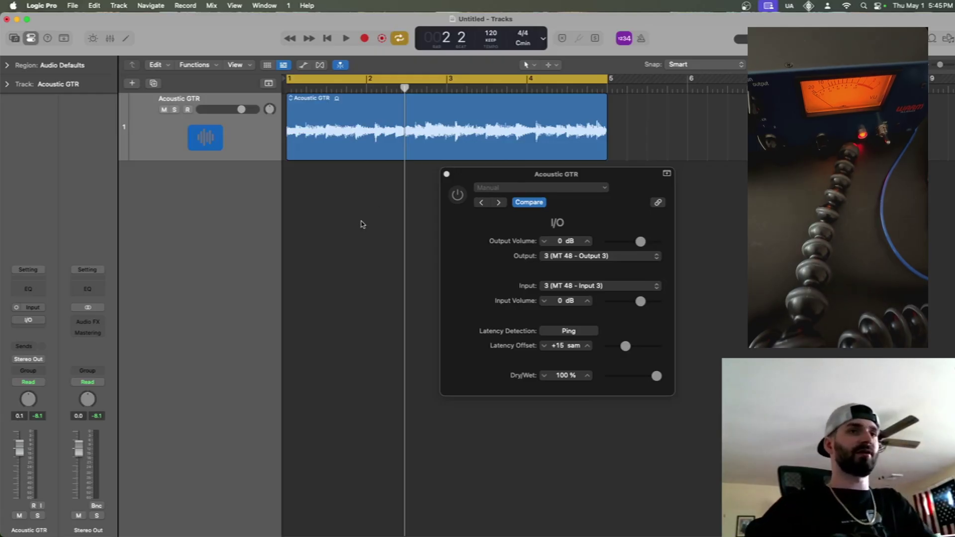
{"action": "key", "text": "space"}
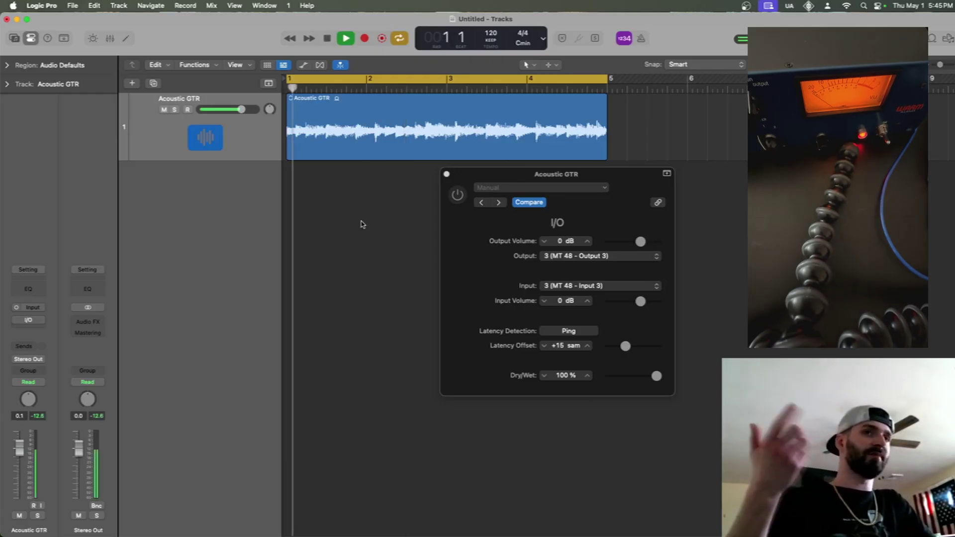
{"action": "left_click", "coordinate": [461, 202]}
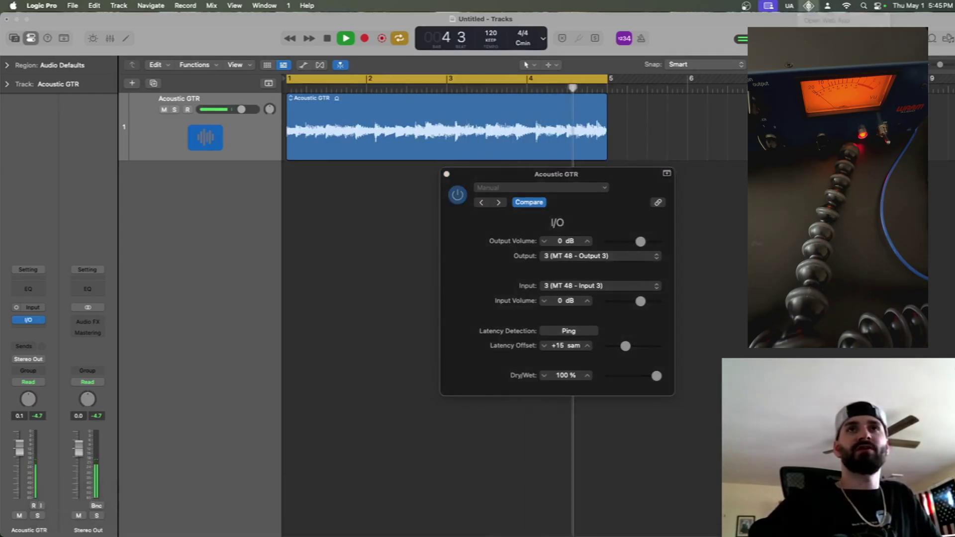
- Raise the MT 48 USB[3-4] → Line 3/4 feed from -20 dB to 0 dB, collapse the mixer, return to Logic Pro
{"action": "left_click", "coordinate": [808, 6]}
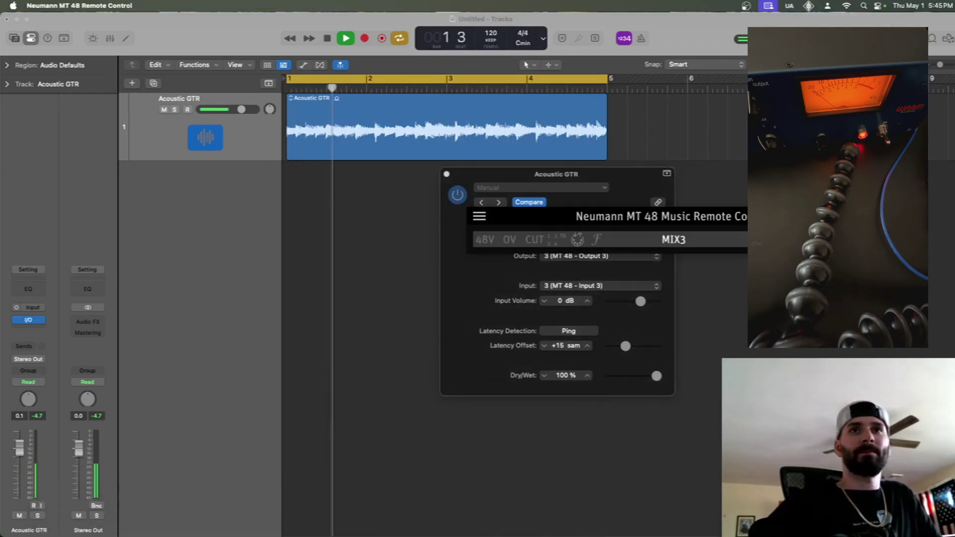
{"action": "left_click_drag", "start_coordinate": [815, 220], "coordinate": [466, 144]}
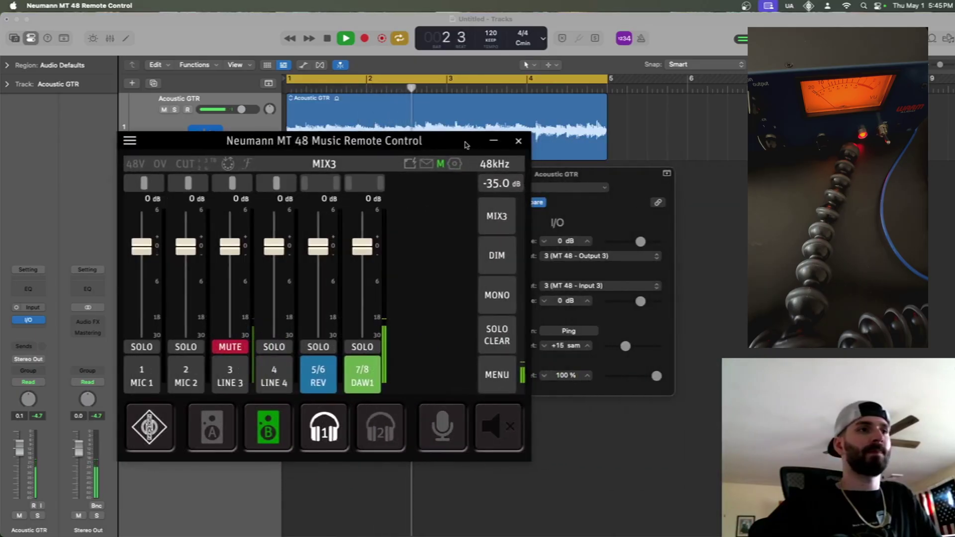
{"action": "left_click", "coordinate": [235, 374]}
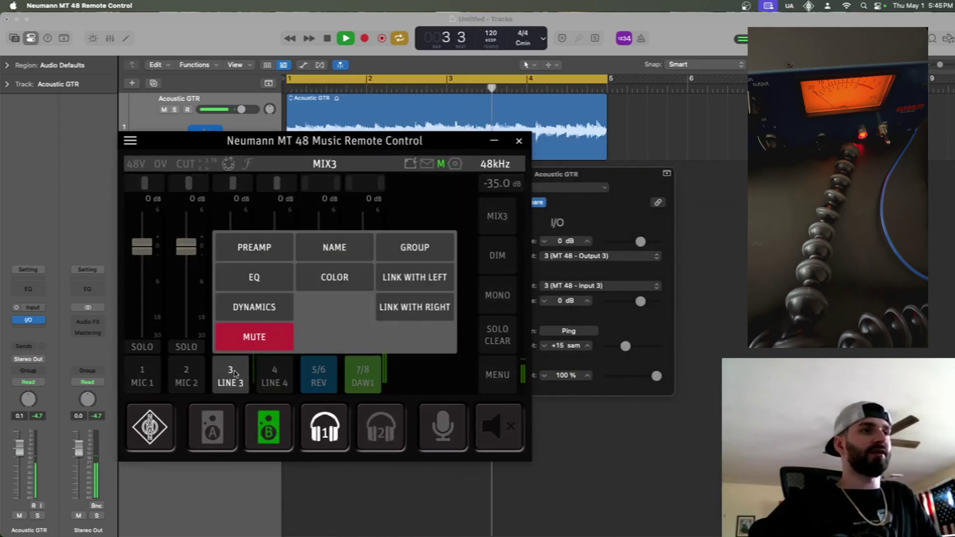
{"action": "left_click", "coordinate": [234, 373]}
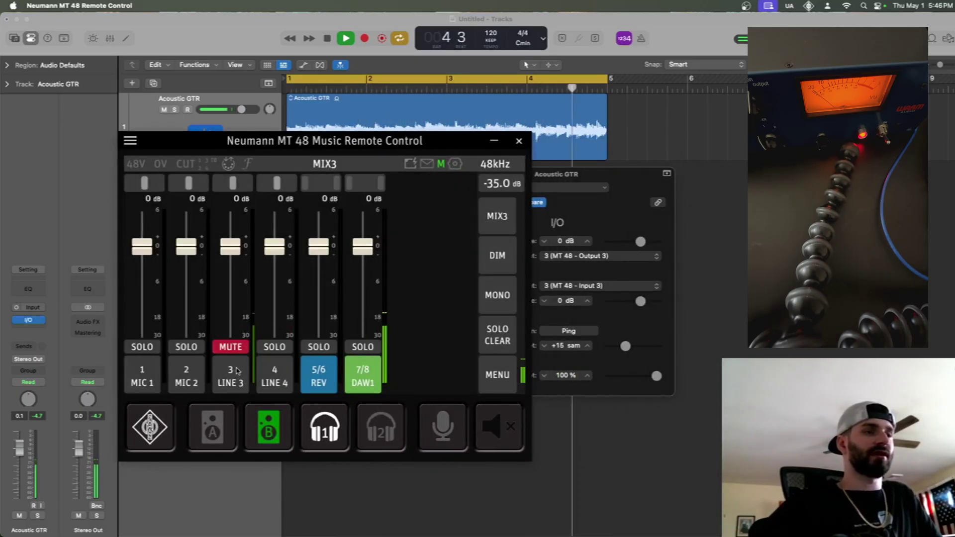
{"action": "left_click", "coordinate": [269, 429]}
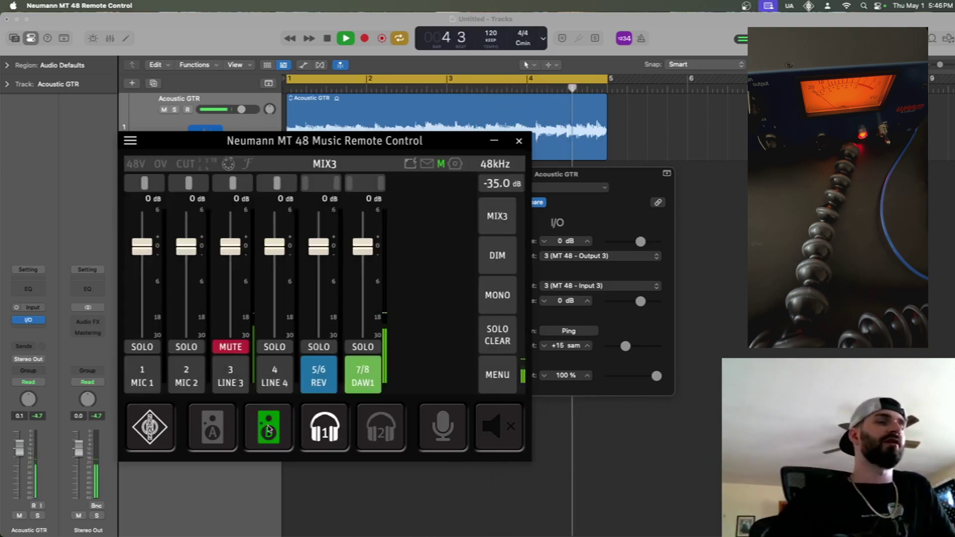
{"action": "left_click", "coordinate": [269, 428]}
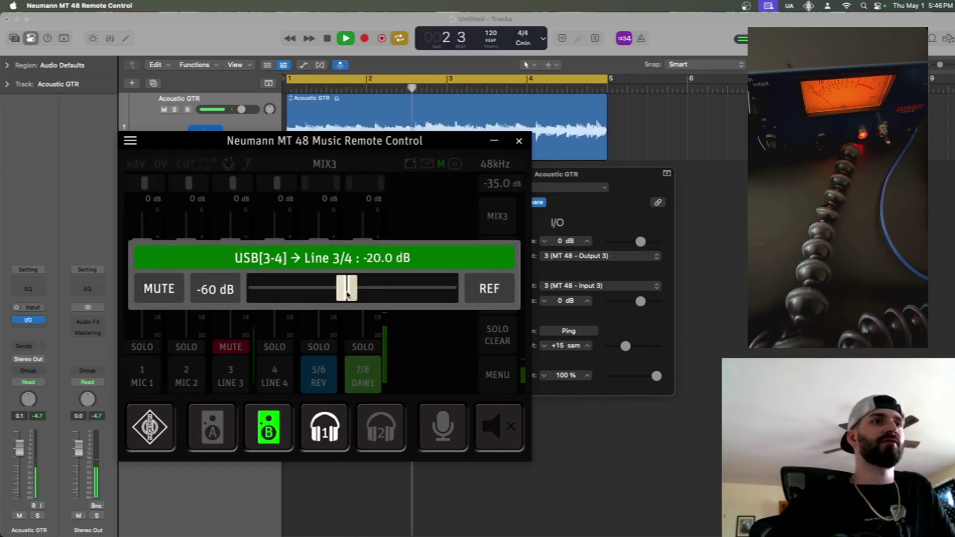
{"action": "left_click_drag", "start_coordinate": [347, 294], "coordinate": [447, 292]}
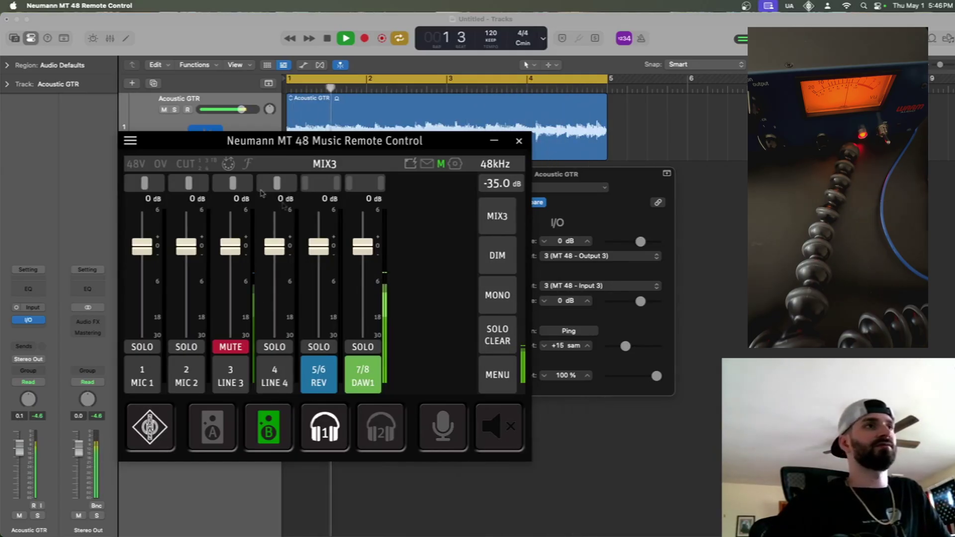
{"action": "left_click", "coordinate": [494, 141]}
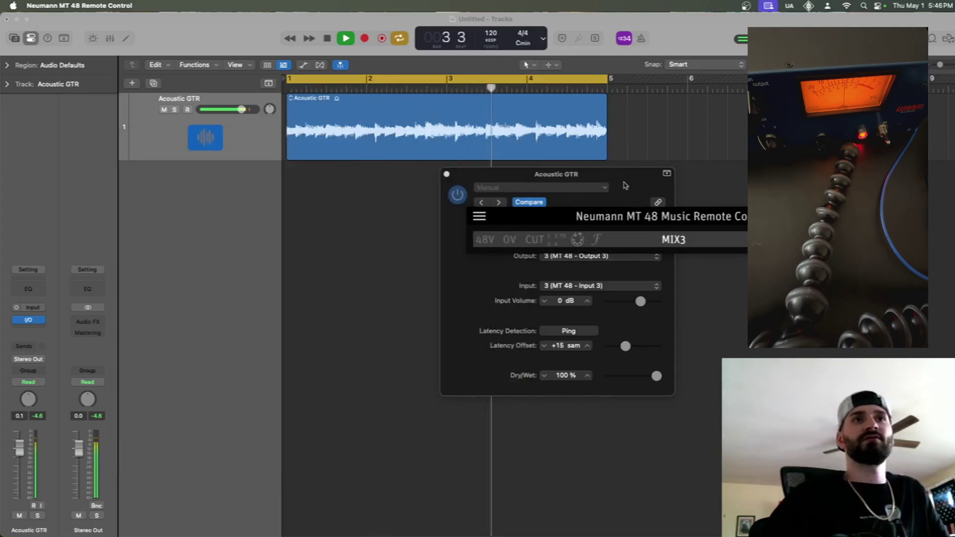
{"action": "key", "text": "super+Tab"}
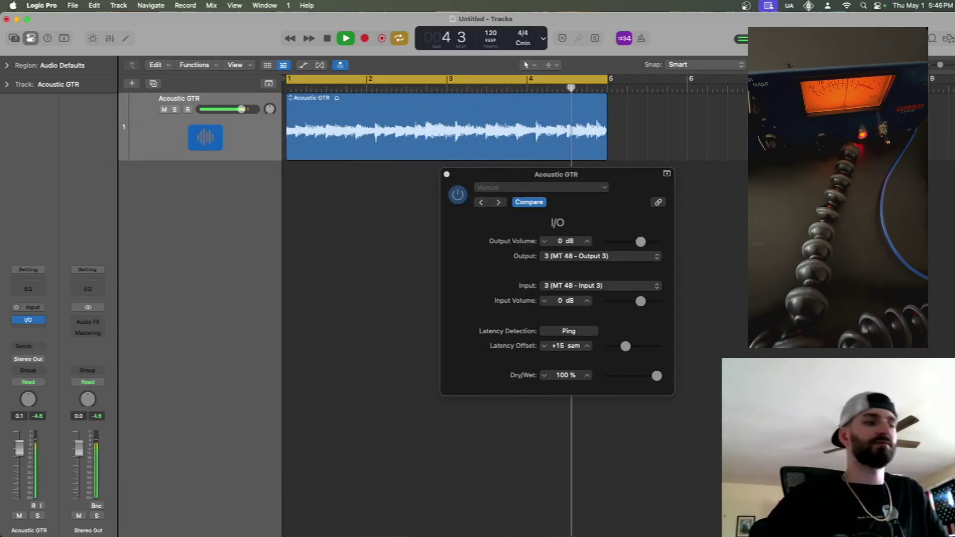